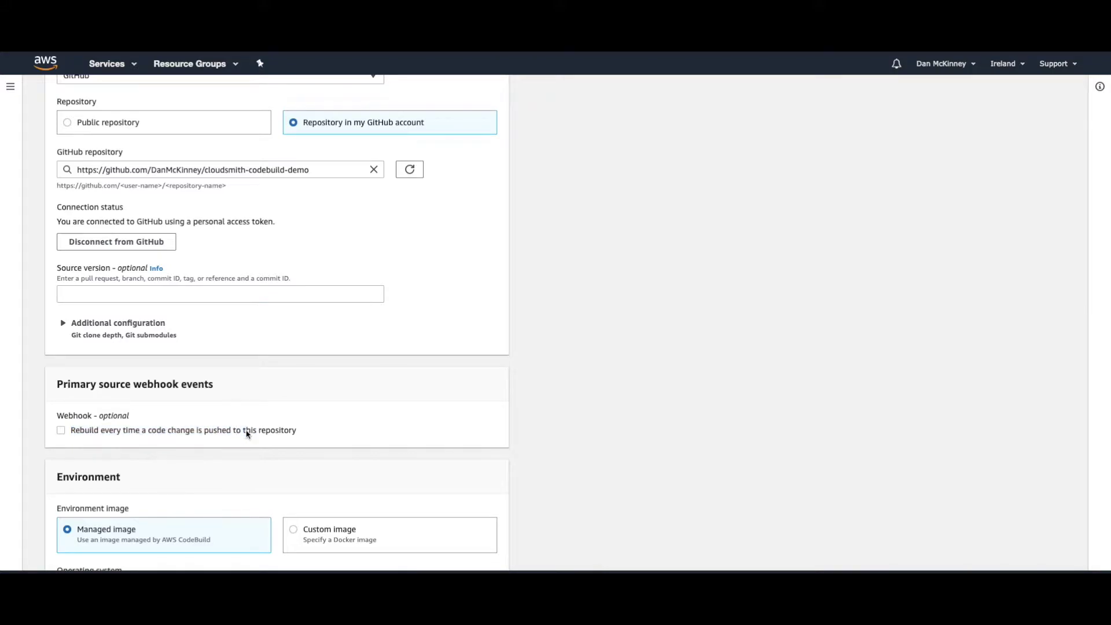
Step: Enable the primary source webhook to rebuild on every code change, with PUSH as the event type
{"action": "scroll", "coordinate": [174, 419], "scroll_direction": "down", "scroll_amount": 2}
{"action": "left_click", "coordinate": [171, 426]}
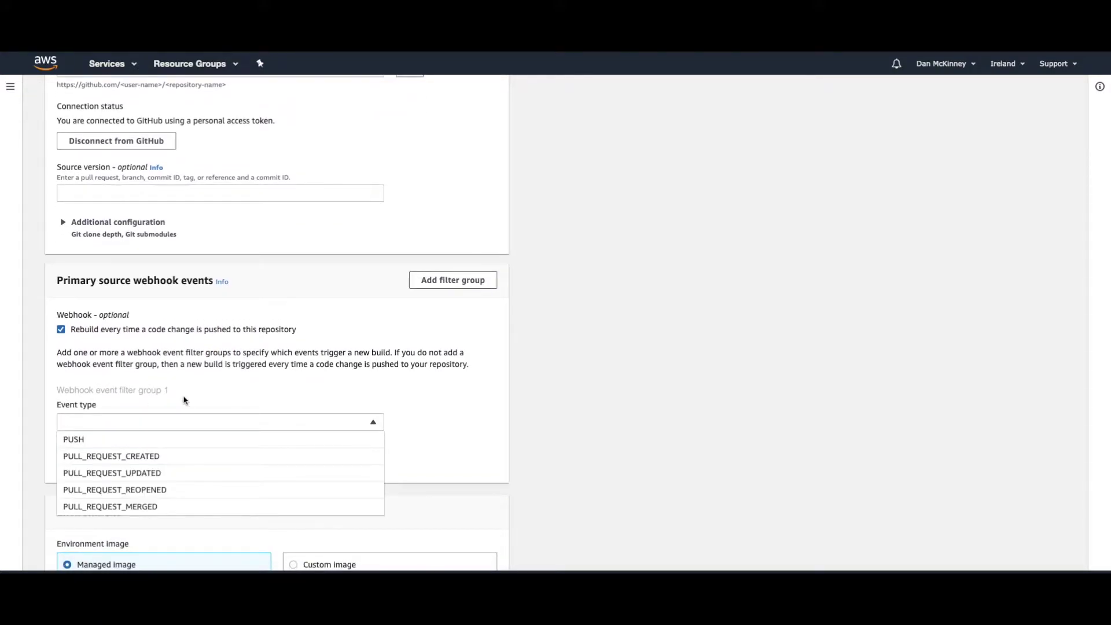
{"action": "scroll", "coordinate": [184, 399], "scroll_direction": "down", "scroll_amount": 3}
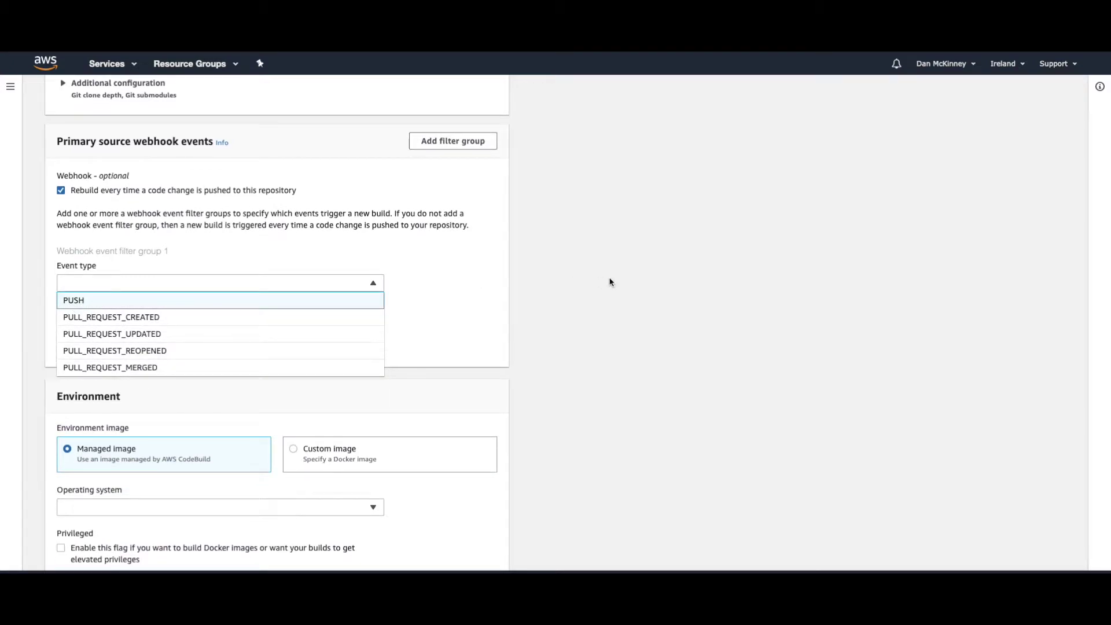
{"action": "key", "text": "Return"}
{"action": "scroll", "coordinate": [240, 339], "scroll_direction": "down", "scroll_amount": 1}
{"action": "scroll", "coordinate": [242, 340], "scroll_direction": "down", "scroll_amount": 2}
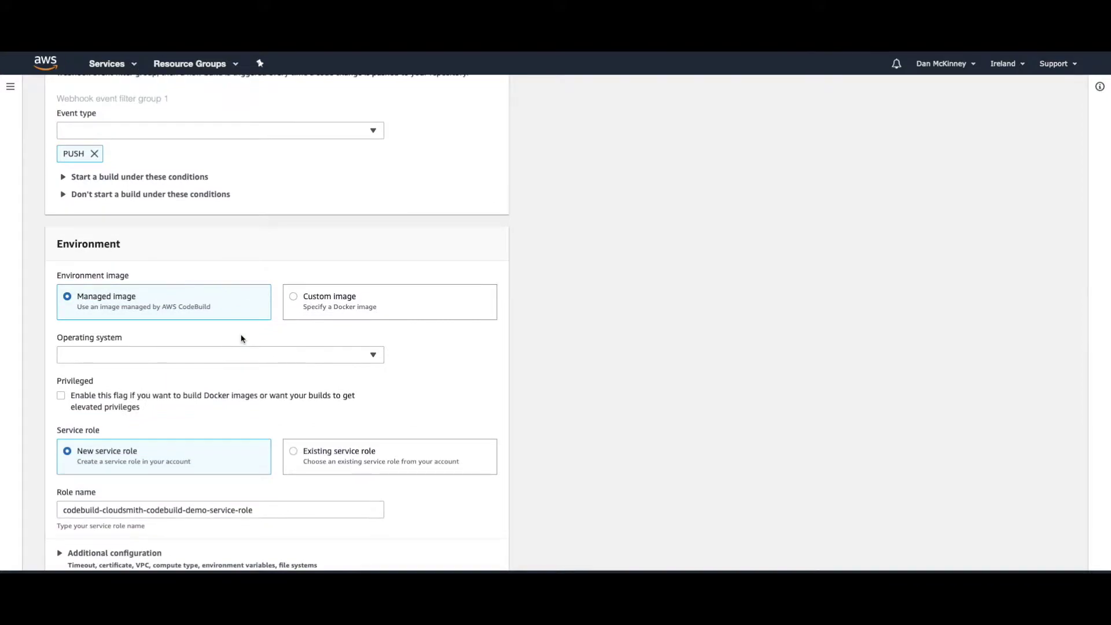
Step: Configure the managed build environment with Ubuntu, the Standard runtime and the aws/codebuild/standard:4.0 image
{"action": "left_click", "coordinate": [229, 354]}
{"action": "left_click", "coordinate": [213, 389]}
{"action": "scroll", "coordinate": [199, 385], "scroll_direction": "down", "scroll_amount": 2}
{"action": "left_click", "coordinate": [207, 368]}
{"action": "left_click", "coordinate": [207, 367]}
{"action": "left_click", "coordinate": [206, 368]}
{"action": "left_click", "coordinate": [197, 403]}
{"action": "scroll", "coordinate": [168, 405], "scroll_direction": "down", "scroll_amount": 1}
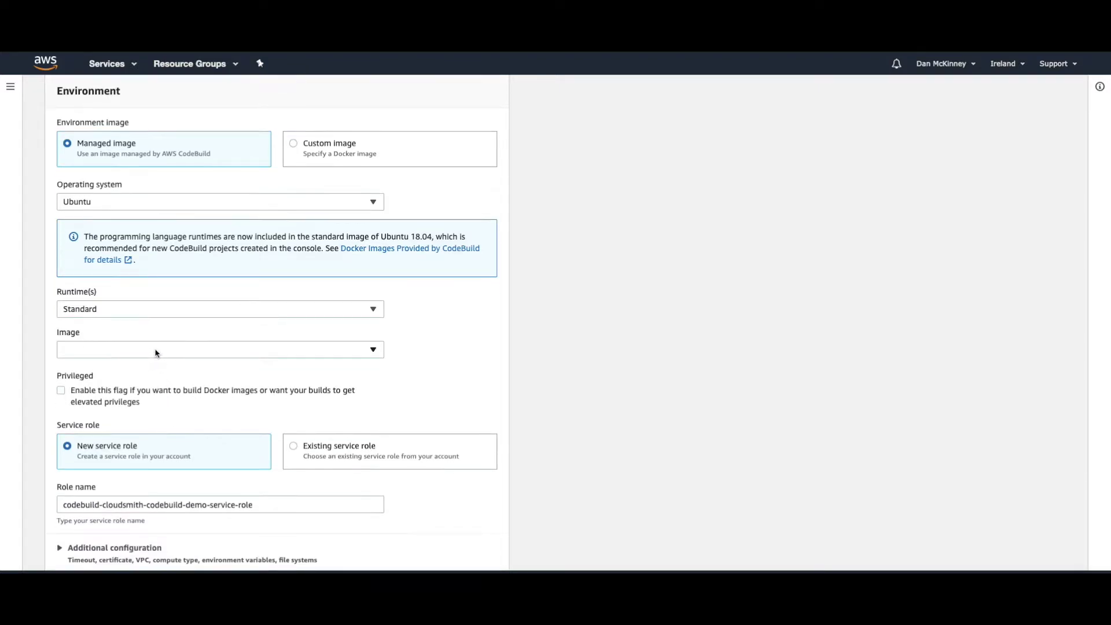
{"action": "left_click", "coordinate": [156, 353]}
{"action": "left_click", "coordinate": [161, 434]}
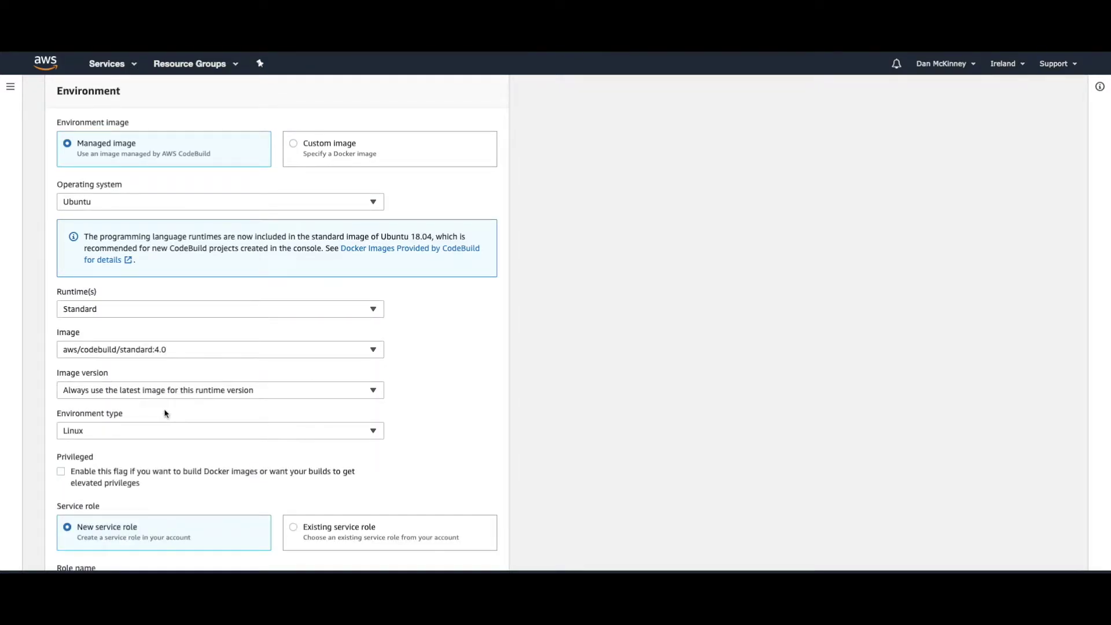
Step: Enable privileged mode and use the existing codebuild-cloudsmith-codebuild-demo-service-role without allowing CodeBuild to modify it
{"action": "scroll", "coordinate": [166, 413], "scroll_direction": "down", "scroll_amount": 1}
{"action": "scroll", "coordinate": [166, 413], "scroll_direction": "down", "scroll_amount": 1}
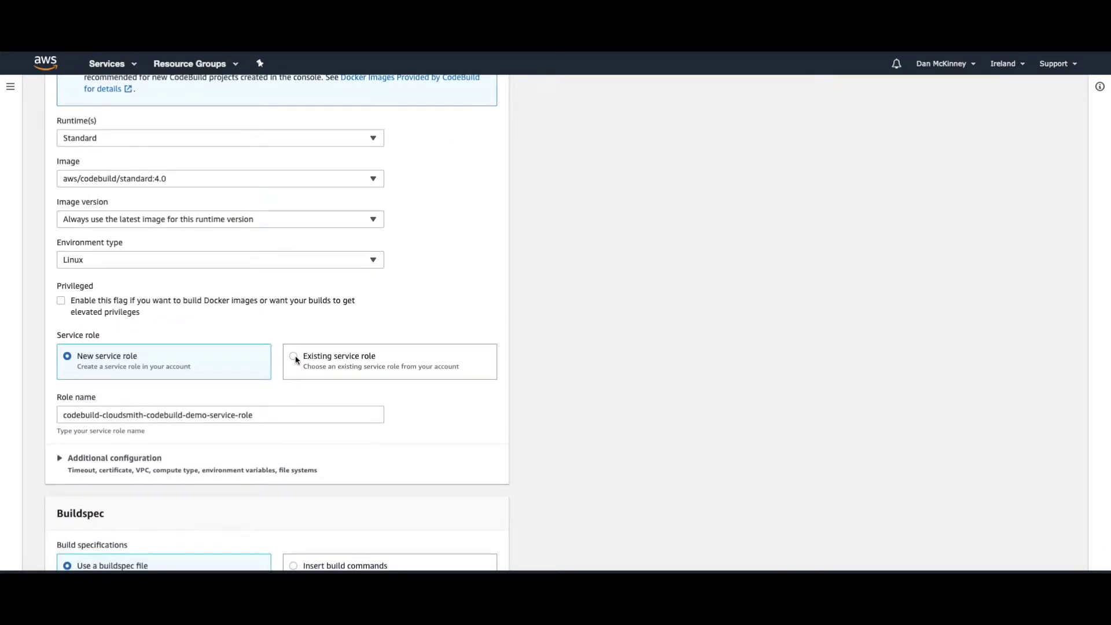
{"action": "left_click", "coordinate": [295, 359]}
{"action": "left_click", "coordinate": [109, 413]}
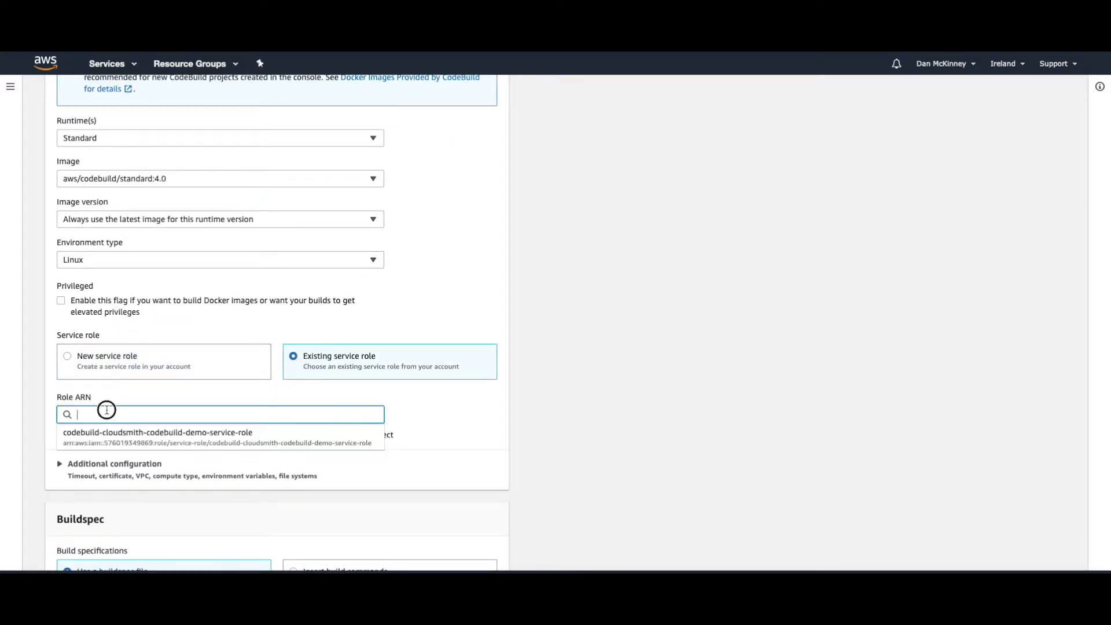
{"action": "left_click", "coordinate": [137, 437]}
{"action": "scroll", "coordinate": [208, 498], "scroll_direction": "down", "scroll_amount": 3}
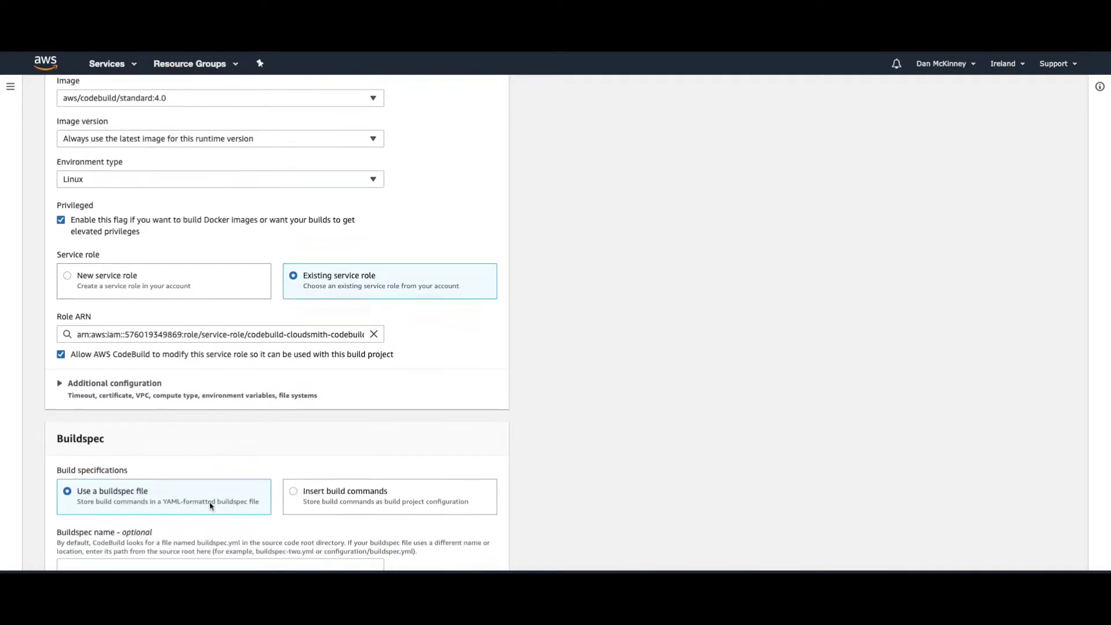
{"action": "left_click", "coordinate": [61, 293]}
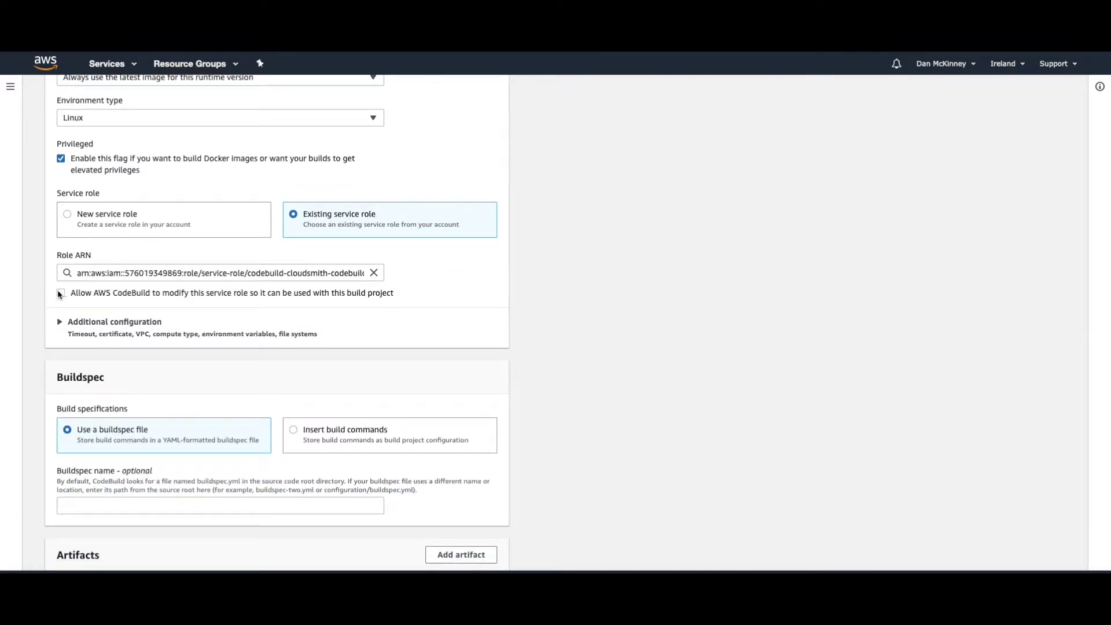
Step: Keep the default buildspec, artifacts and logs settings and create the build project
{"action": "scroll", "coordinate": [203, 394], "scroll_direction": "down", "scroll_amount": 2}
{"action": "scroll", "coordinate": [162, 393], "scroll_direction": "down", "scroll_amount": 5}
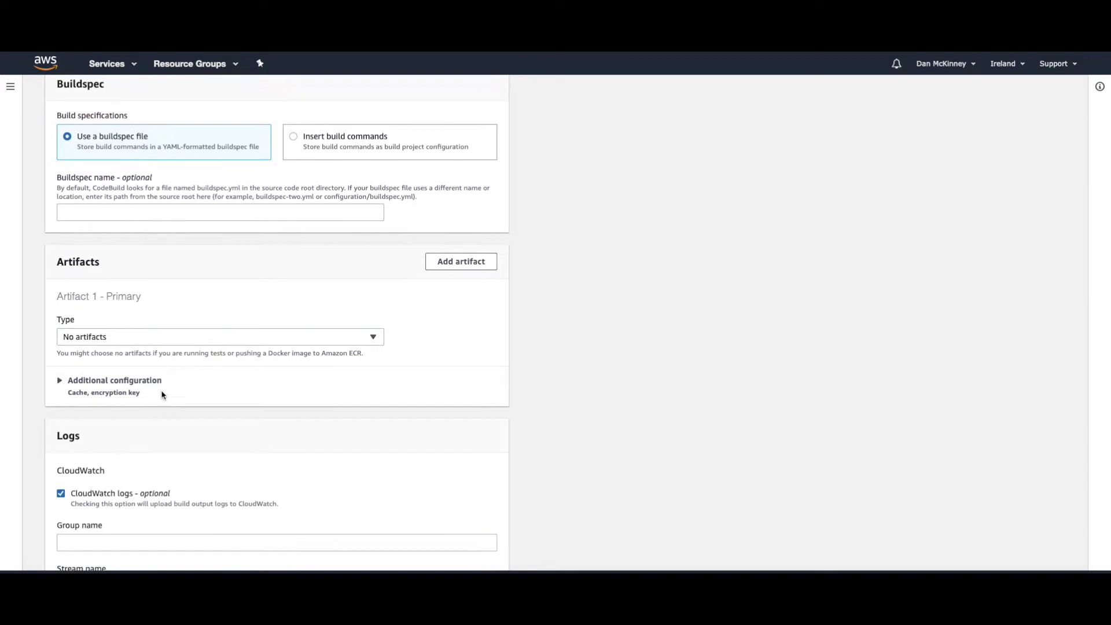
{"action": "scroll", "coordinate": [163, 396], "scroll_direction": "down", "scroll_amount": 1}
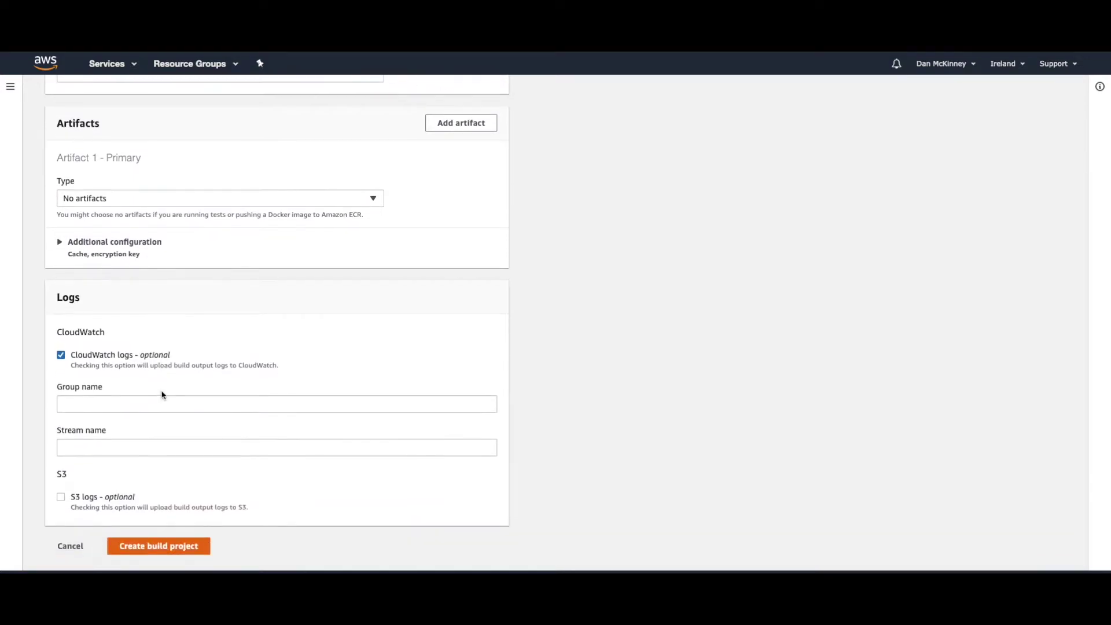
{"action": "left_click", "coordinate": [161, 546]}
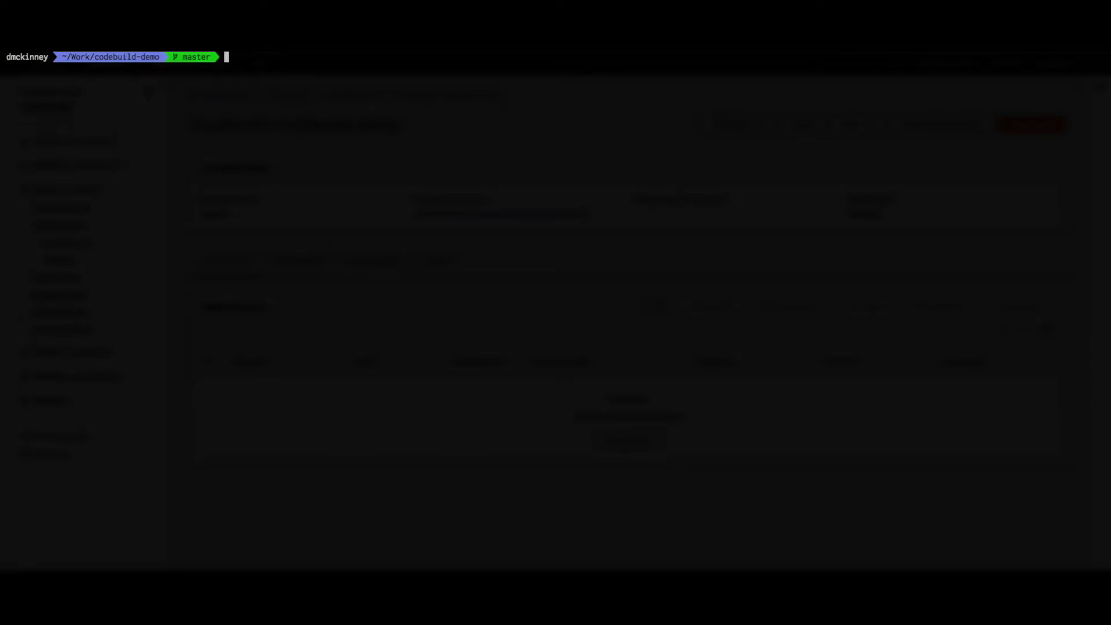
Step: List the files in the codebuild-demo folder and examine the printf message of hello.c in vim
{"action": "type", "text": "ll"}
{"action": "key", "text": "Return"}
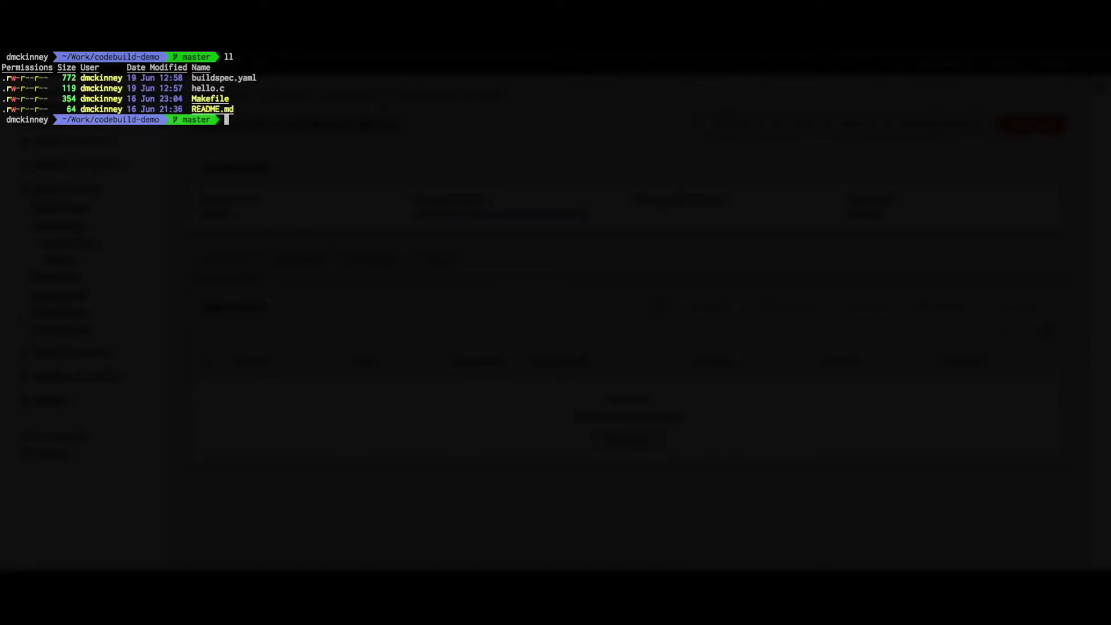
{"action": "type", "text": "vim hello.c"}
{"action": "key", "text": "Return"}
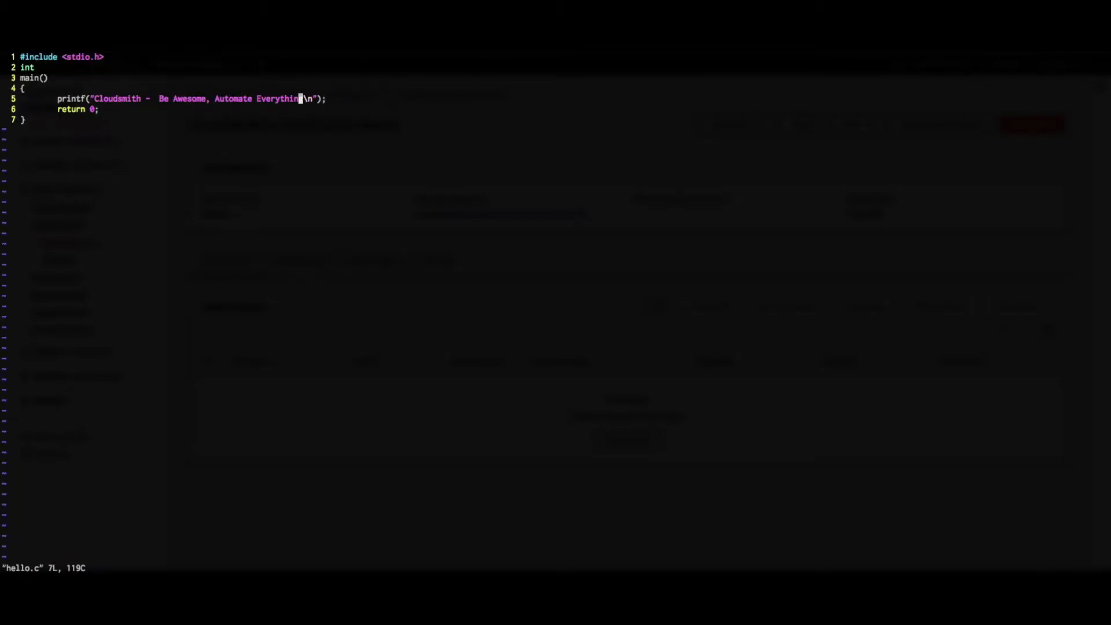
{"action": "left_click_drag", "start_coordinate": [99, 100], "coordinate": [300, 100]}
{"action": "left_click", "coordinate": [300, 100]}
{"action": "type", "text": ":q"}
{"action": "key", "text": "Return"}
Step: Open buildspec.yaml in vim and examine the secrets-manager entry that supplies CLOUDSMITH_API_KEY
{"action": "type", "text": "vim buil"}
{"action": "key", "text": "Tab"}
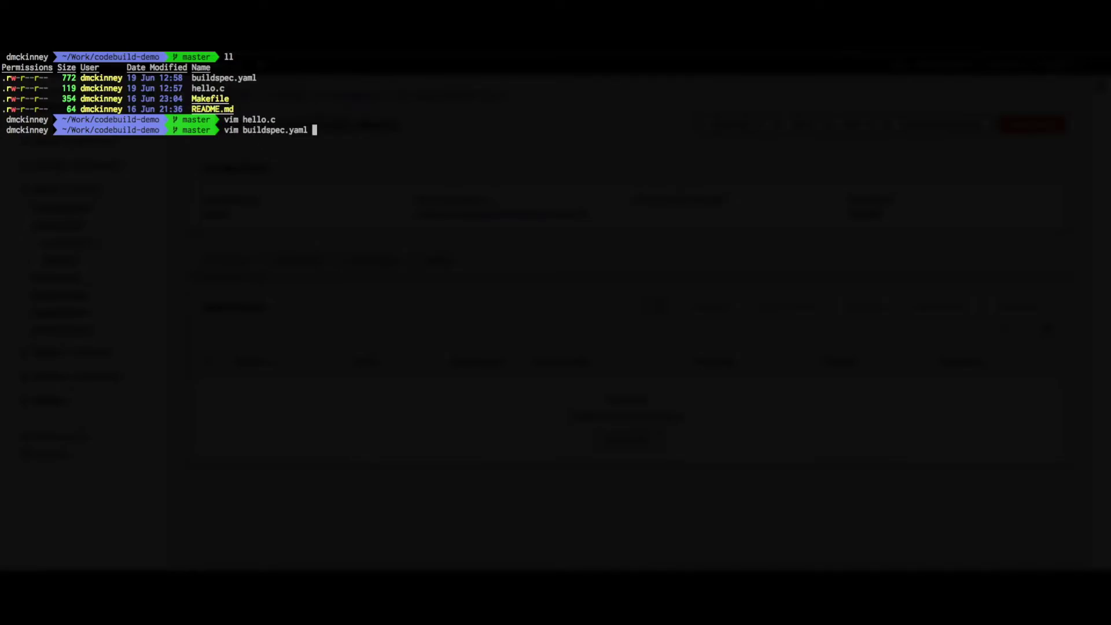
{"action": "key", "text": "Return"}
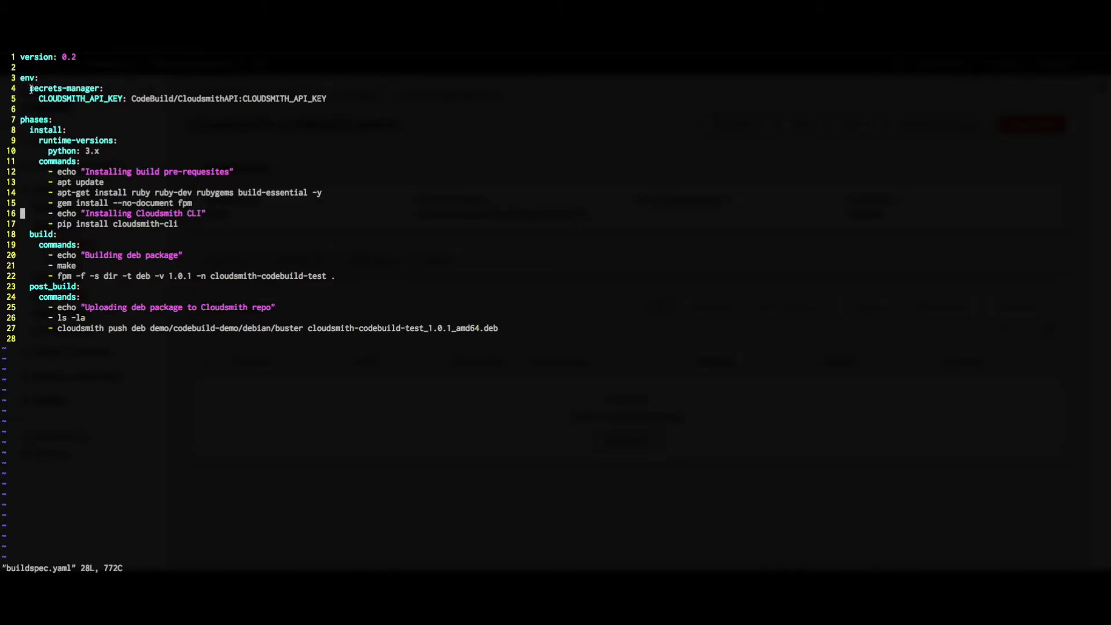
{"action": "left_click_drag", "start_coordinate": [34, 98], "coordinate": [323, 99]}
{"action": "left_click", "coordinate": [130, 100]}
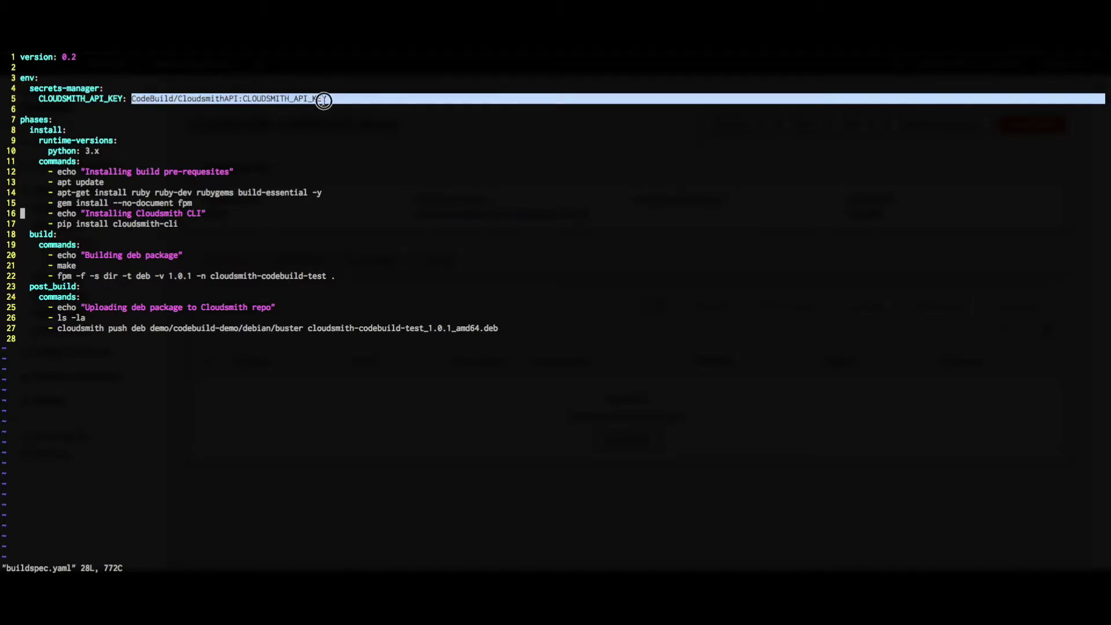
{"action": "left_click", "coordinate": [324, 100]}
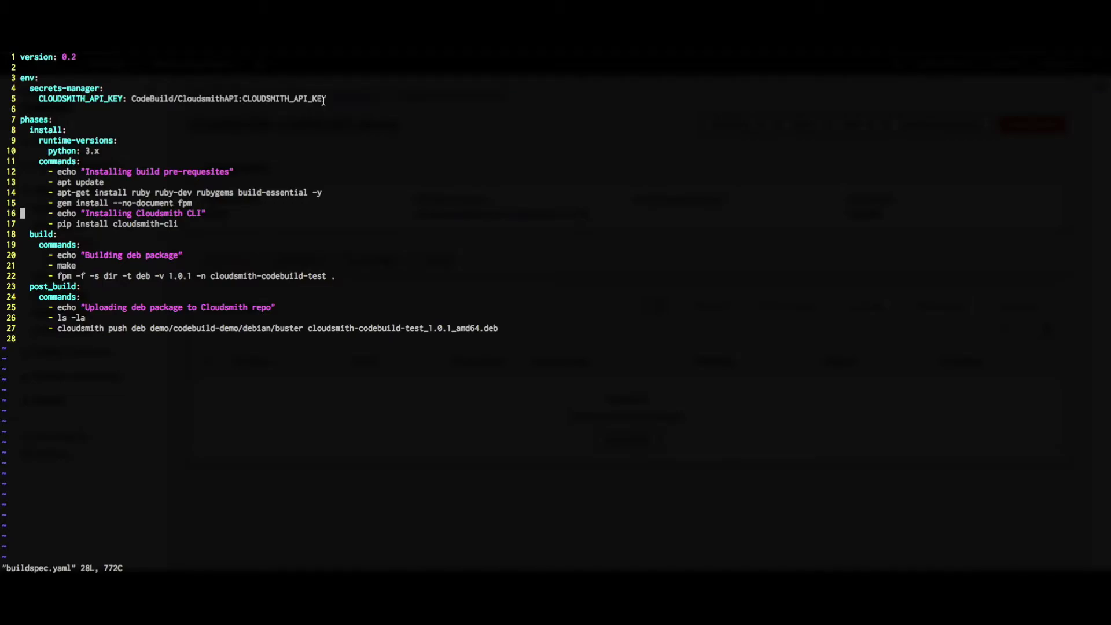
Step: Examine the install phase of buildspec.yaml, including the commands that install the Cloudsmith CLI
{"action": "triple_click", "coordinate": [31, 123]}
{"action": "left_click", "coordinate": [59, 121]}
{"action": "double_click", "coordinate": [40, 130]}
{"action": "left_click", "coordinate": [59, 140]}
{"action": "left_click_drag", "start_coordinate": [85, 214], "coordinate": [203, 214]}
{"action": "left_click", "coordinate": [101, 219]}
{"action": "left_click_drag", "start_coordinate": [58, 224], "coordinate": [180, 225]}
{"action": "left_click", "coordinate": [180, 225]}
Step: Examine the build and post_build commands that package and push the deb file, and quit vim
{"action": "left_click_drag", "start_coordinate": [58, 267], "coordinate": [322, 278]}
{"action": "left_click", "coordinate": [76, 268]}
{"action": "left_click", "coordinate": [213, 278]}
{"action": "left_click", "coordinate": [325, 279]}
{"action": "left_click_drag", "start_coordinate": [59, 328], "coordinate": [499, 330]}
{"action": "left_click", "coordinate": [153, 330]}
{"action": "left_click", "coordinate": [317, 330]}
{"action": "left_click", "coordinate": [428, 338]}
{"action": "type", "text": ":q"}
{"action": "key", "text": "Return"}
Step: Extend the printf message in hello.c with "with our cloudbuild demo" after "Automate Everything" and save the file
{"action": "type", "text": "vim hel"}
{"action": "key", "text": "Tab"}
{"action": "key", "text": "Return"}
{"action": "type", "text": "ate"}
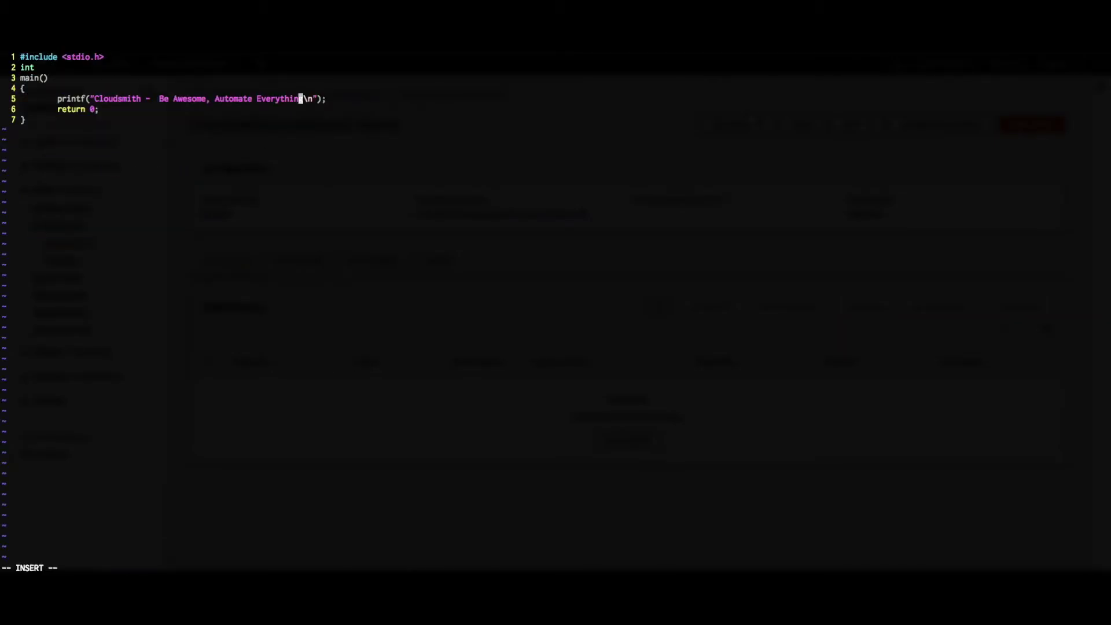
{"action": "type", "text": " Everything with "}
{"action": "type", "text": "our cloudb"}
{"action": "type", "text": "uild demo"}
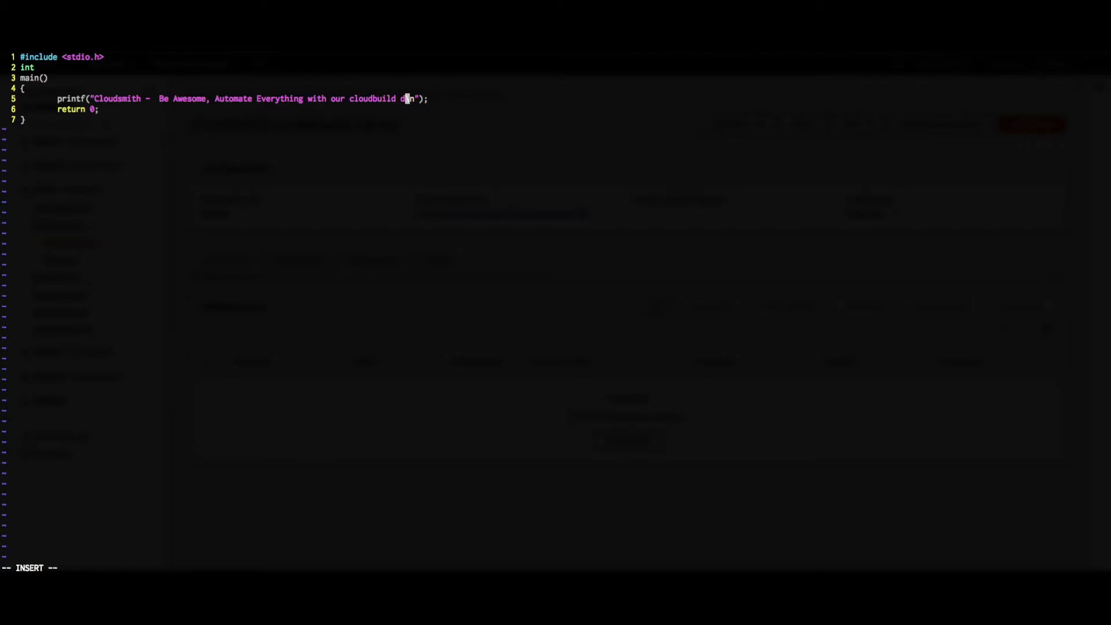
{"action": "key", "text": "Right"}
{"action": "key", "text": "Right"}
{"action": "key", "text": "Right"}
{"action": "key", "text": "Escape"}
{"action": "type", "text": ":wq"}
{"action": "key", "text": "Return"}
Step: Stage hello.c in git and commit it with the message "updated message"
{"action": "type", "text": "git add he"}
{"action": "key", "text": "Tab"}
{"action": "key", "text": "Return"}
{"action": "type", "text": "git commit -m \"updated message\""}
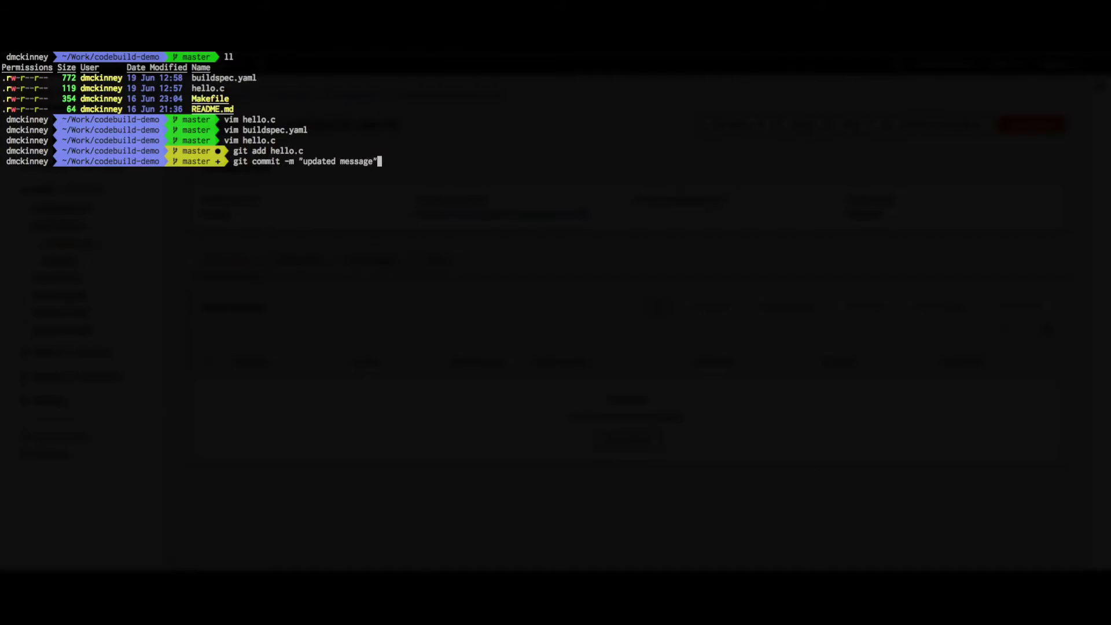
{"action": "key", "text": "Return"}
Step: Push the commit to GitHub and check the package list of the codebuild-demo repository in Cloudsmith
{"action": "type", "text": "git push"}
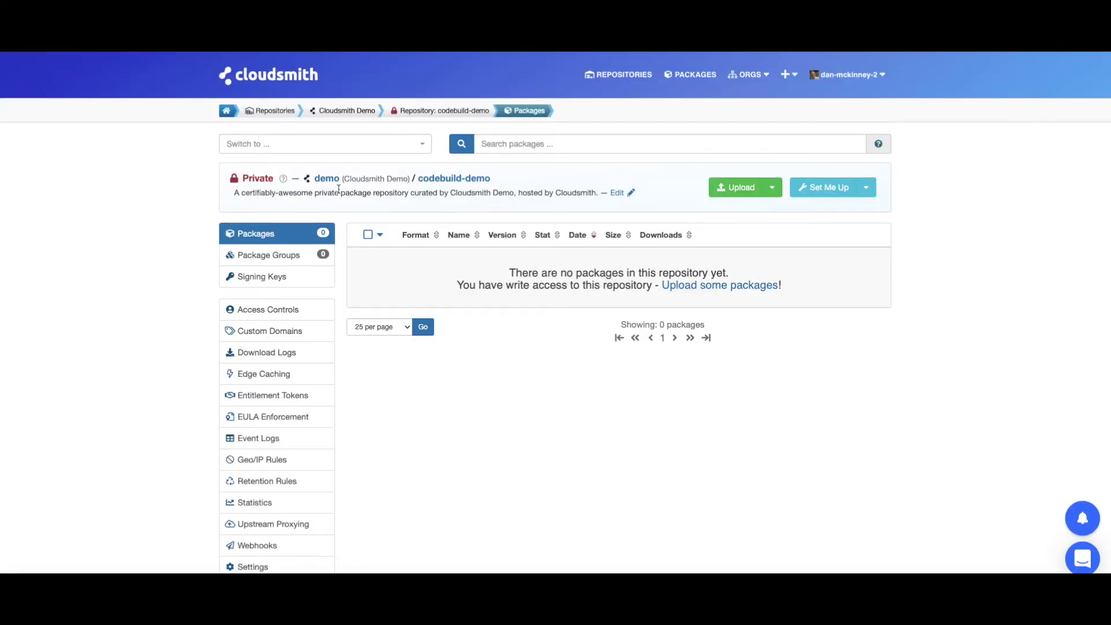
{"action": "left_click_drag", "start_coordinate": [518, 272], "coordinate": [749, 275]}
{"action": "left_click", "coordinate": [749, 276]}
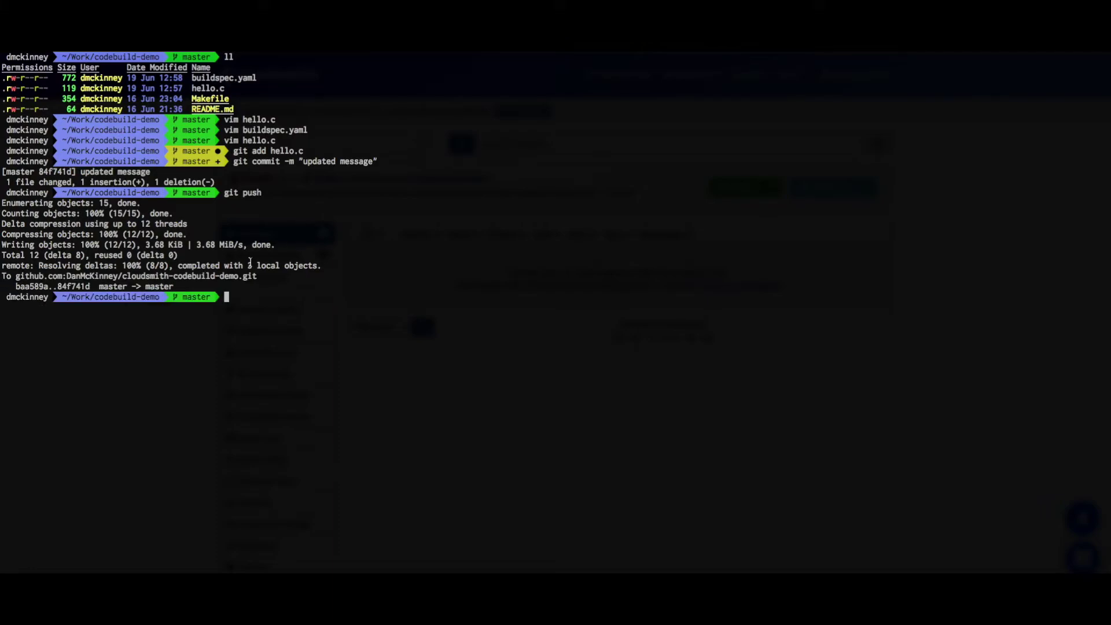
Step: Switch to the AWS CodeBuild console and open the newest cloudsmith-codebuild-demo run from the build history
{"action": "key", "text": "super+Tab"}
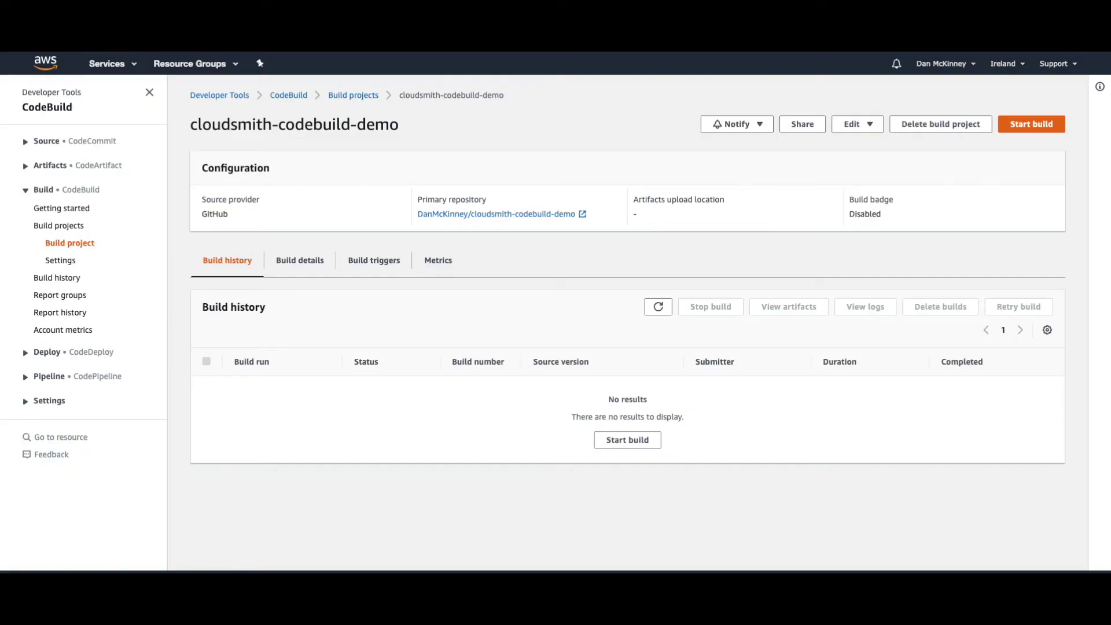
{"action": "left_click", "coordinate": [73, 279]}
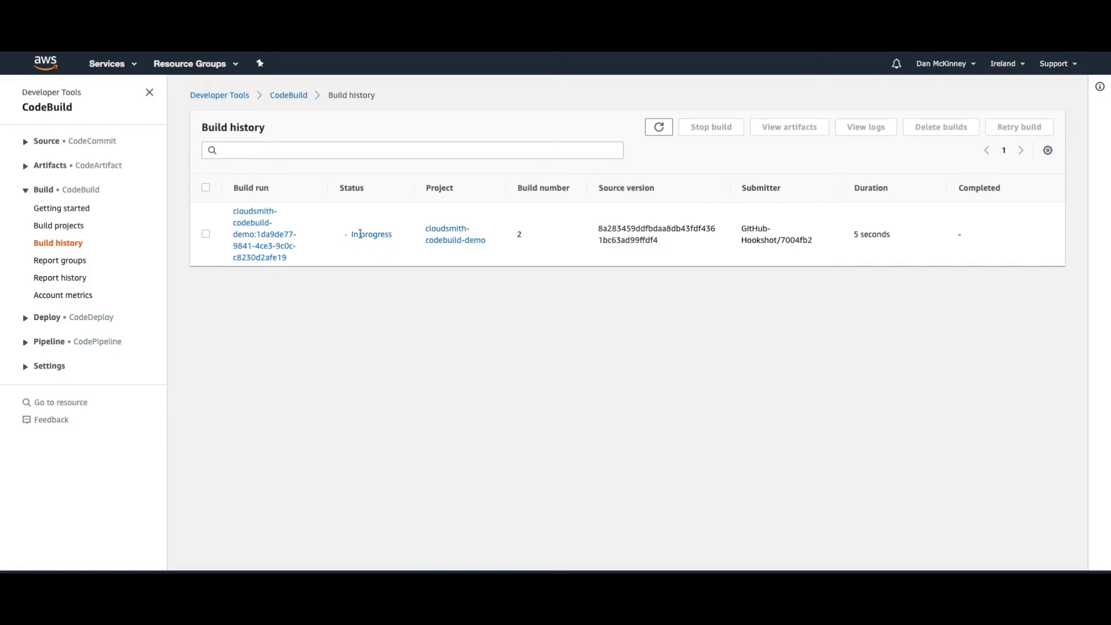
{"action": "left_click", "coordinate": [264, 237]}
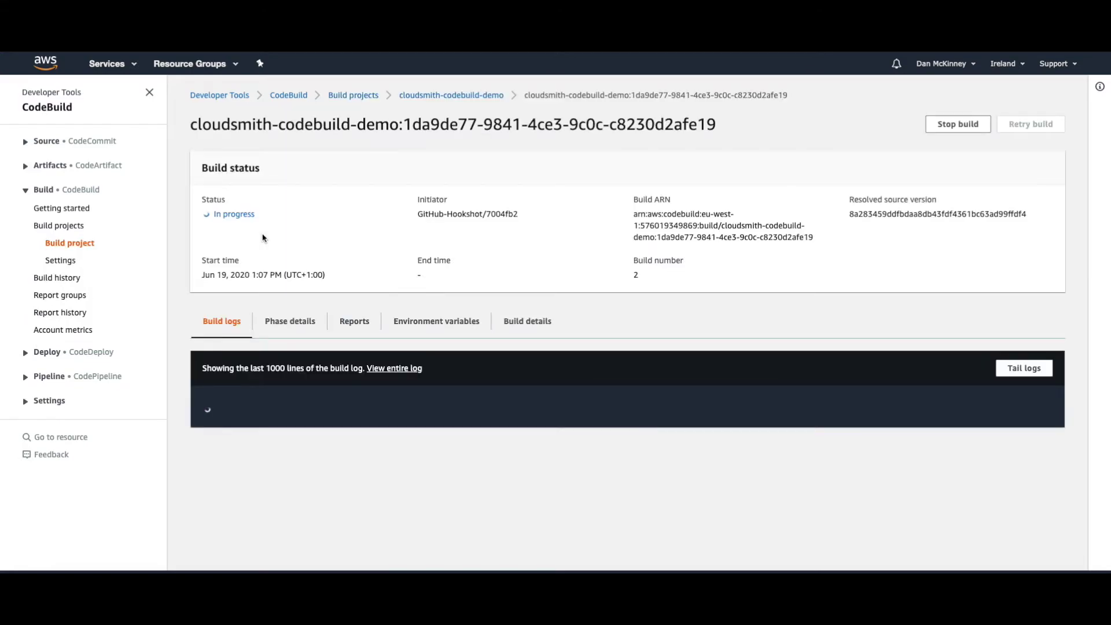
Step: Check the phase details of the build run and tail its build logs
{"action": "left_click", "coordinate": [315, 321]}
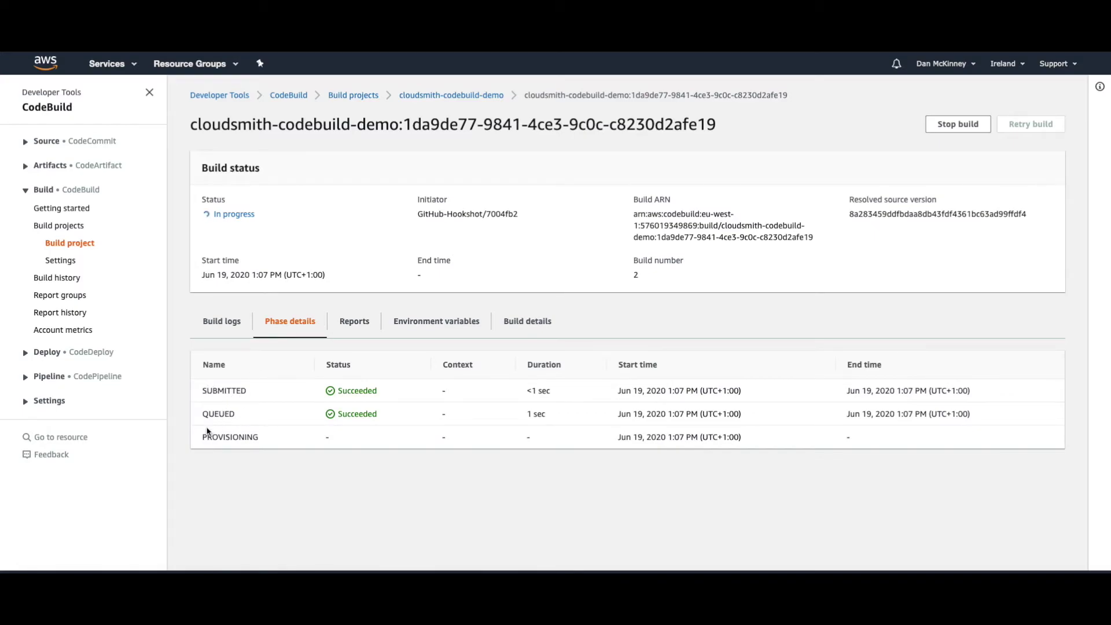
{"action": "left_click", "coordinate": [233, 323]}
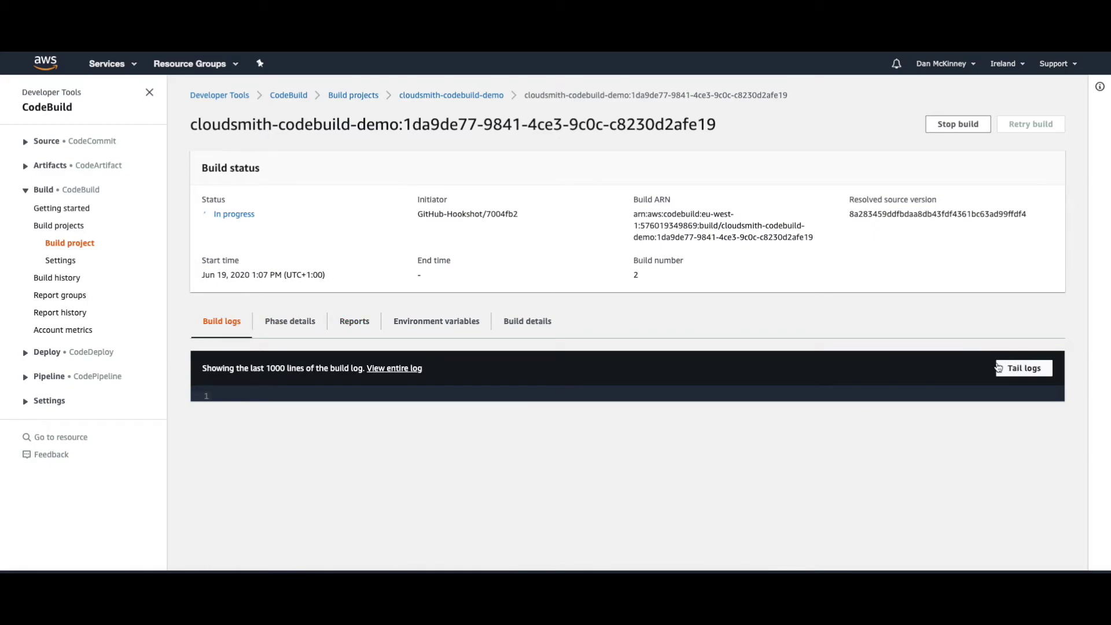
{"action": "left_click", "coordinate": [1022, 369]}
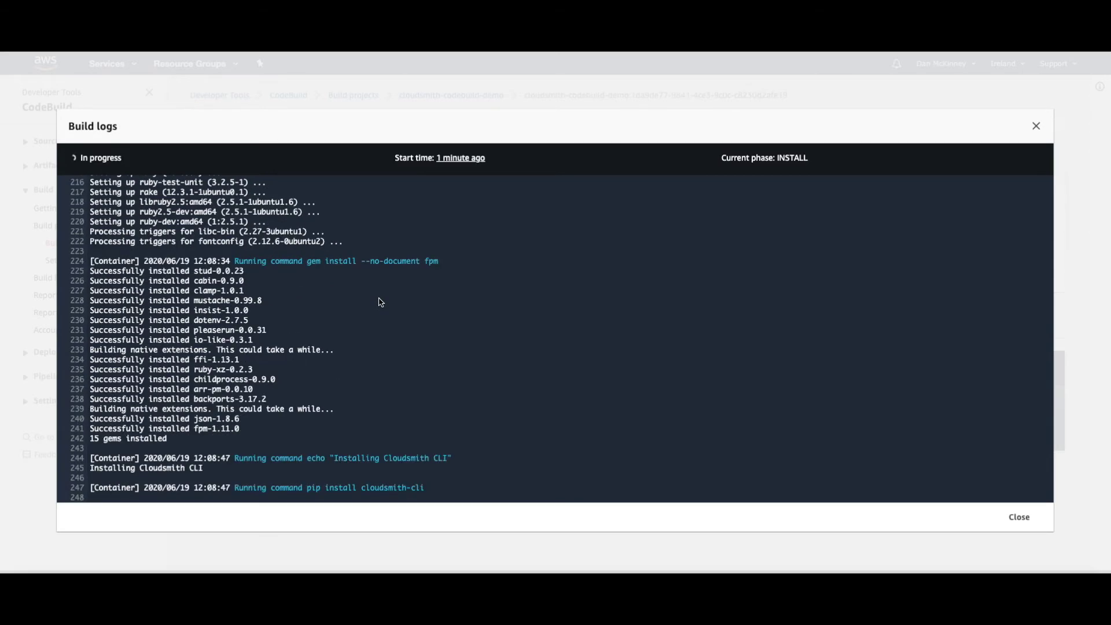
Step: Examine the build logs for the Cloudsmith CLI installation, the built deb package, the cloudsmith push command and the POST_BUILD state
{"action": "left_click_drag", "start_coordinate": [232, 488], "coordinate": [466, 495]}
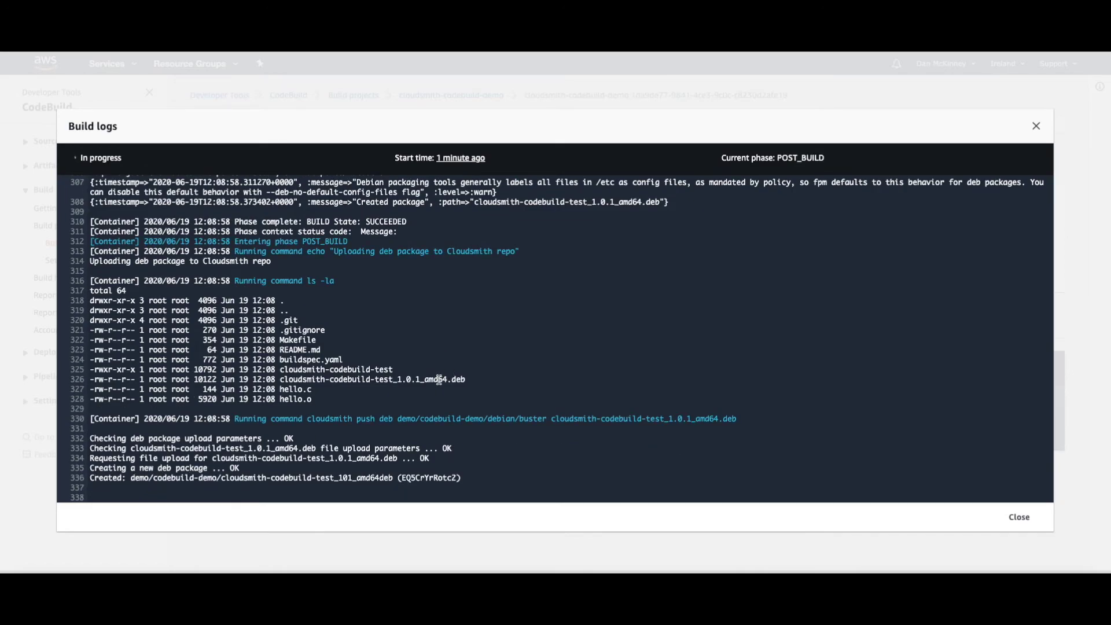
{"action": "left_click_drag", "start_coordinate": [281, 381], "coordinate": [466, 382]}
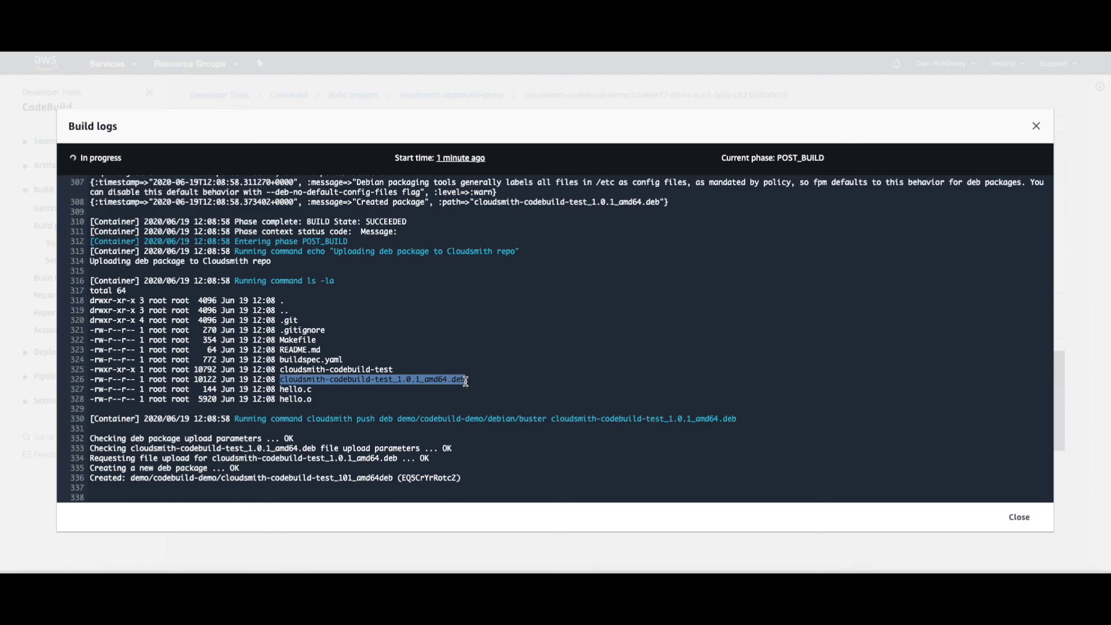
{"action": "left_click", "coordinate": [465, 381]}
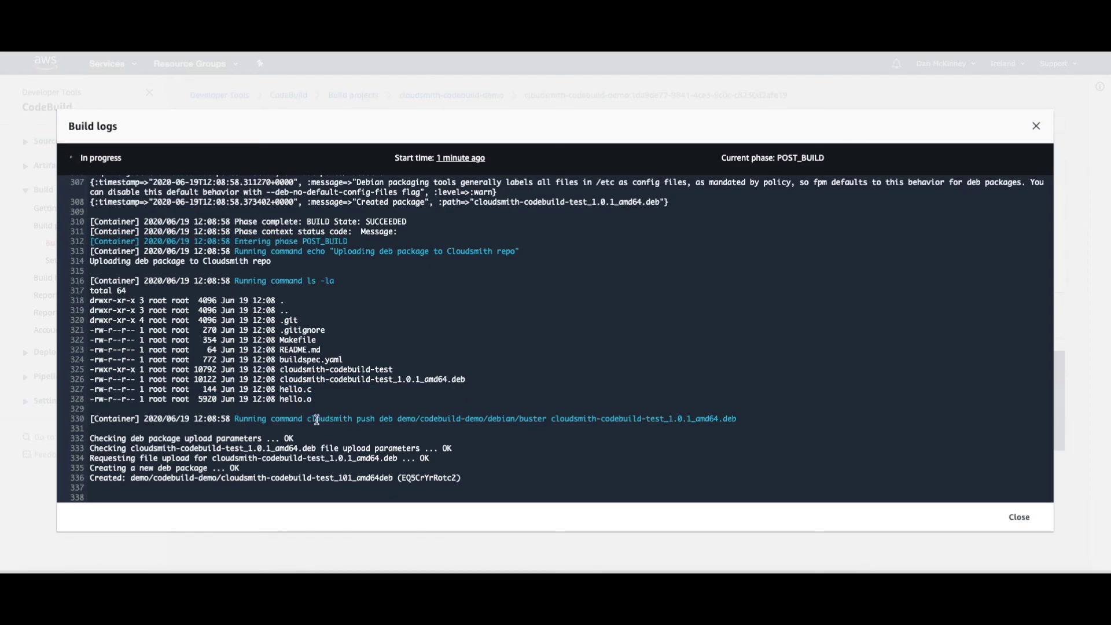
{"action": "left_click_drag", "start_coordinate": [308, 419], "coordinate": [743, 424]}
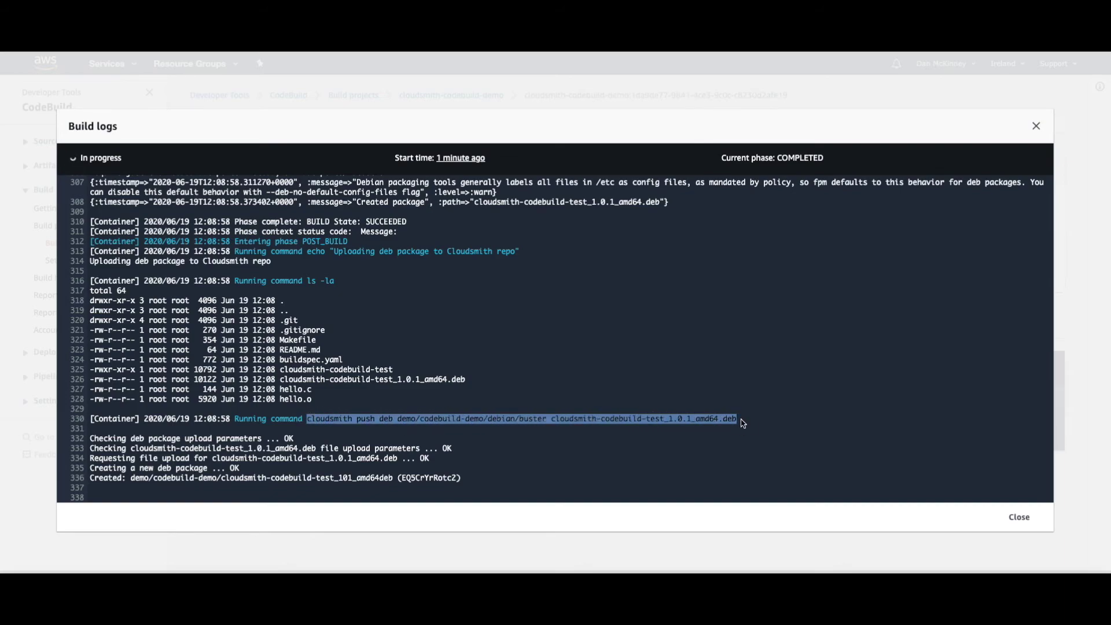
{"action": "left_click_drag", "start_coordinate": [90, 450], "coordinate": [258, 457]}
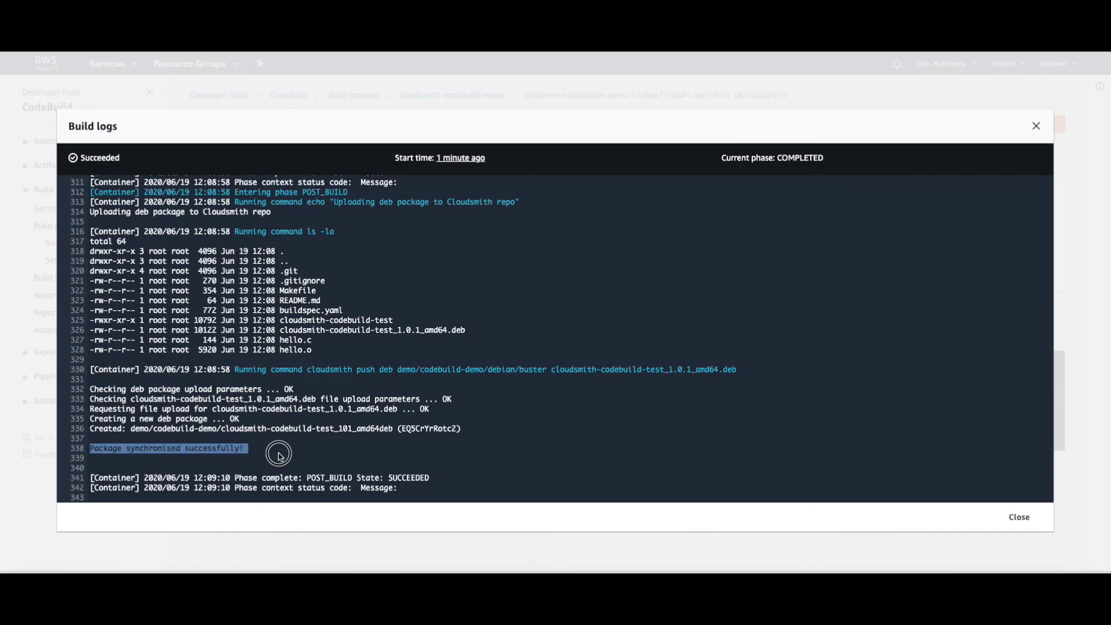
{"action": "left_click", "coordinate": [331, 486]}
{"action": "left_click_drag", "start_coordinate": [307, 480], "coordinate": [435, 485]}
{"action": "left_click", "coordinate": [435, 485]}
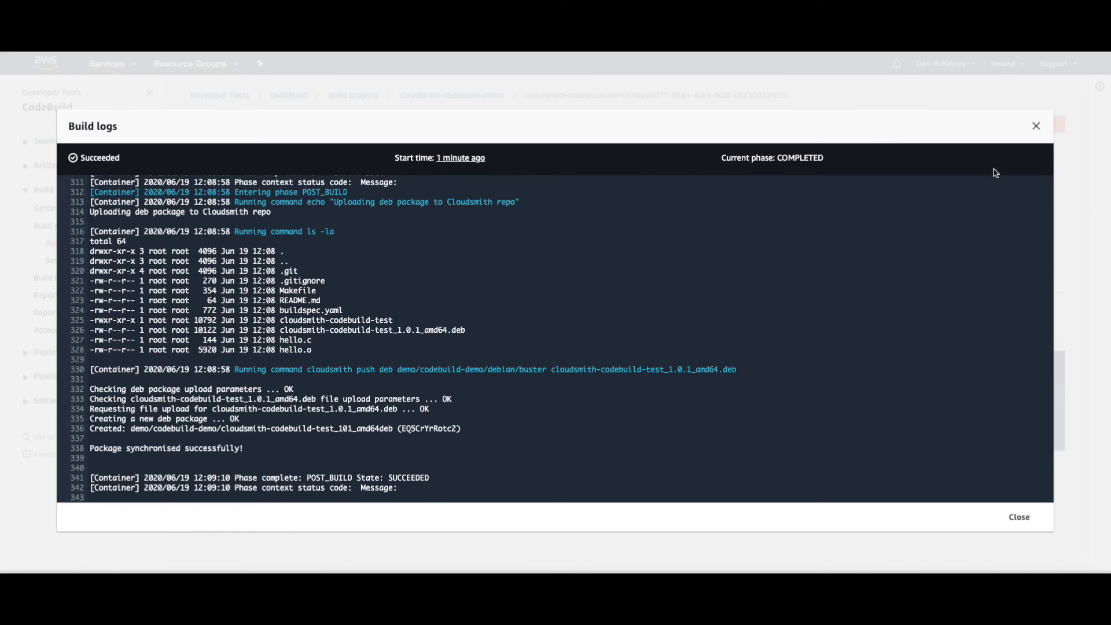
Step: Close the tailed build logs and review the phase details of the build run
{"action": "left_click", "coordinate": [1037, 127]}
{"action": "left_click", "coordinate": [298, 321]}
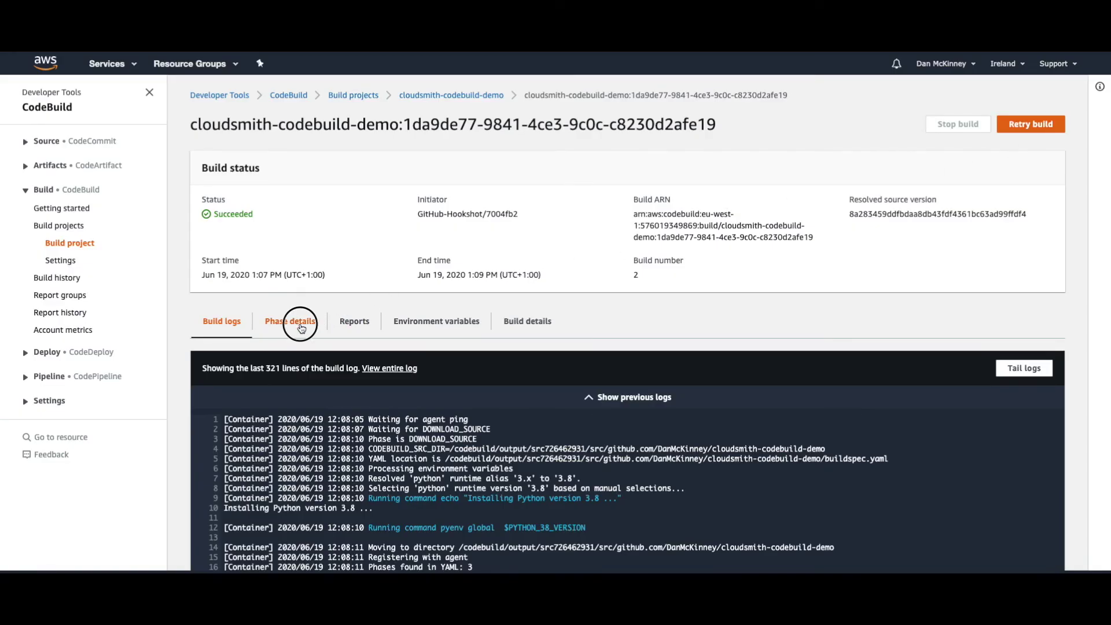
{"action": "scroll", "coordinate": [330, 398], "scroll_direction": "down", "scroll_amount": 2}
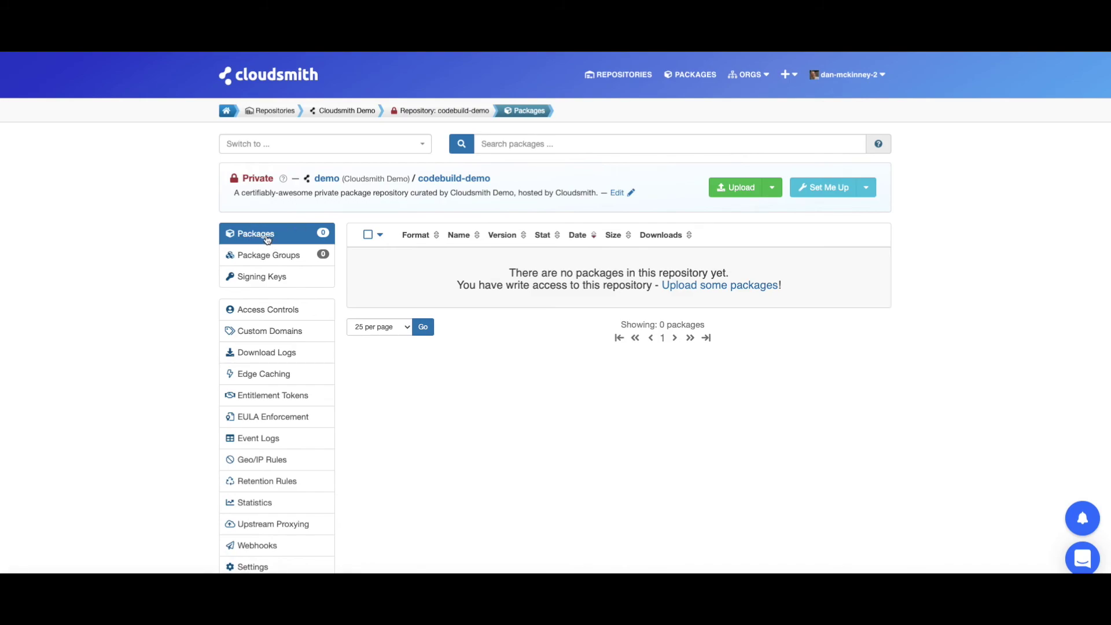
Step: Switch to Cloudsmith and refresh the package list of the codebuild-demo repository
{"action": "left_click", "coordinate": [267, 236]}
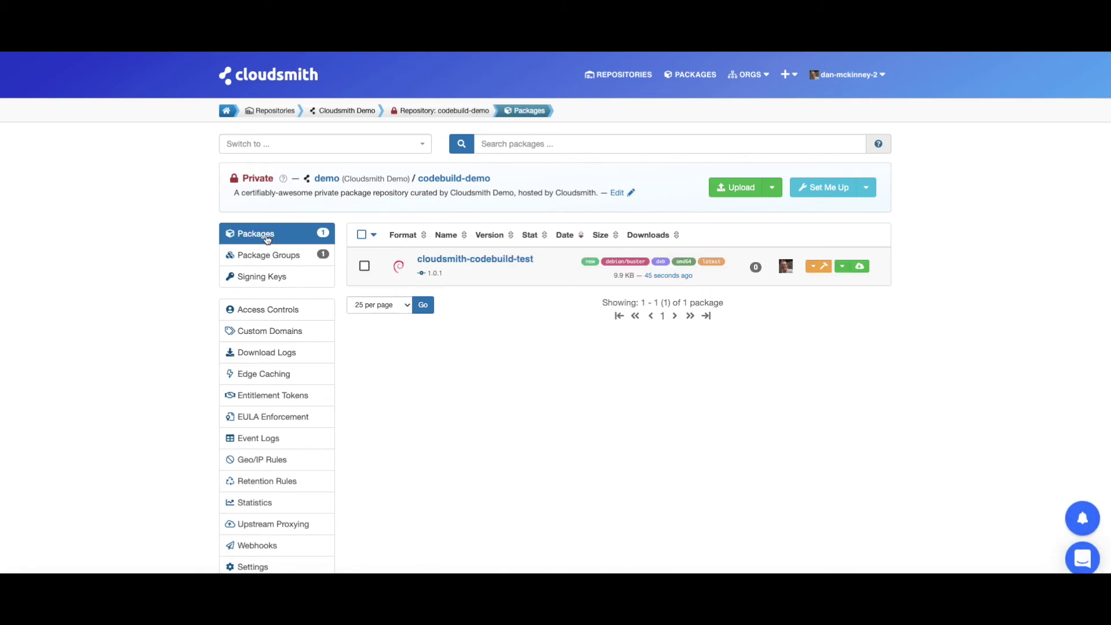